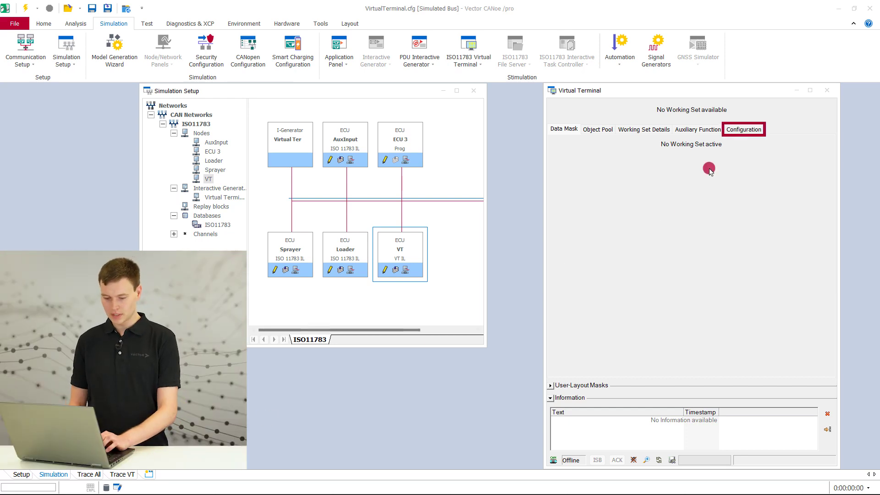
Review the VT's Font & Tool tips configuration and open the VT node's program code for editing.
left_click(747, 130)
left_click(583, 191)
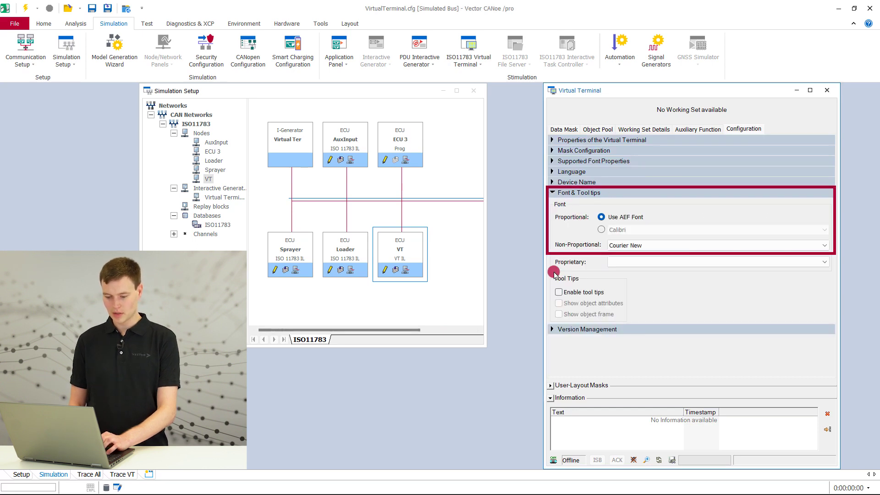
left_click(386, 271)
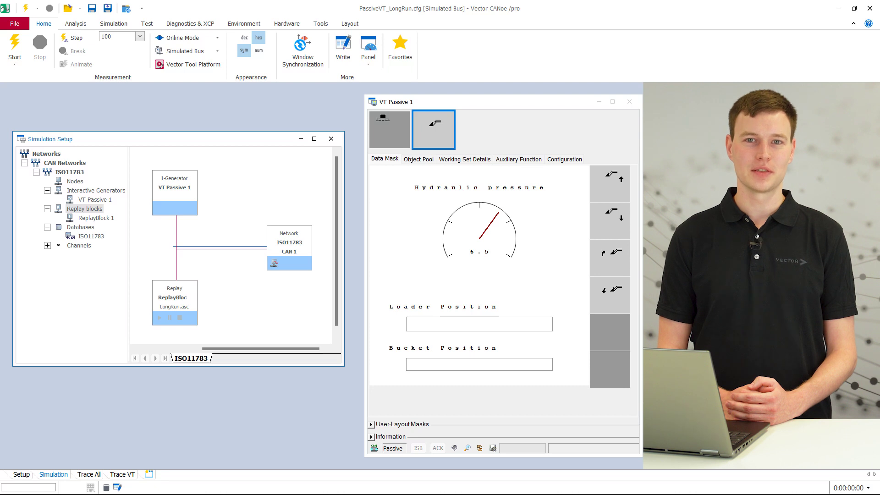
Start the measurement and show VT Passive 1's Configuration sections for the Loader working set.
left_click(26, 84)
left_click(12, 43)
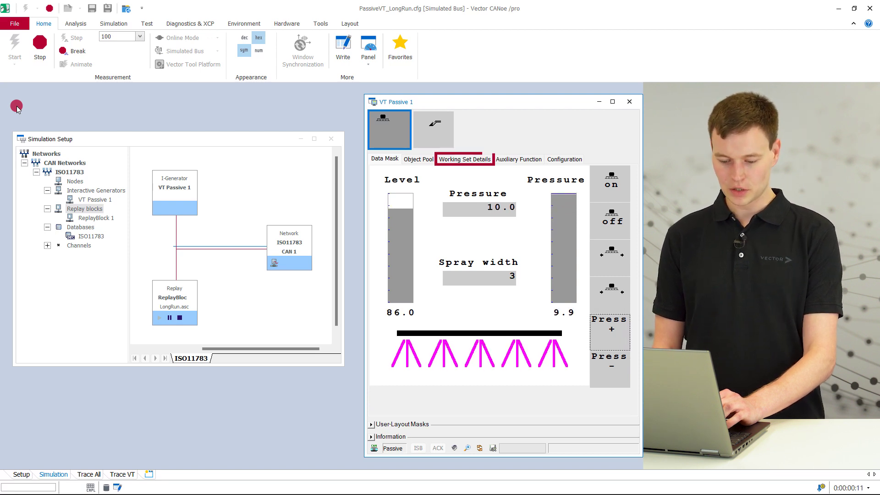
left_click(460, 159)
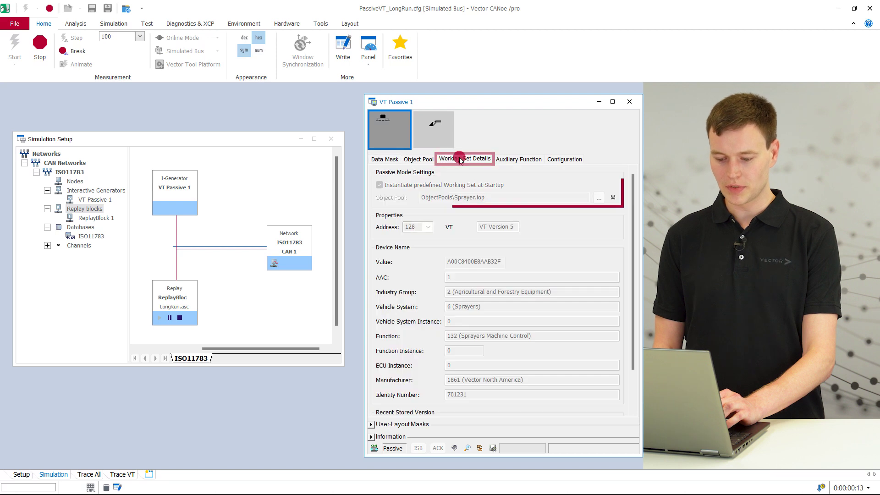
left_click(430, 131)
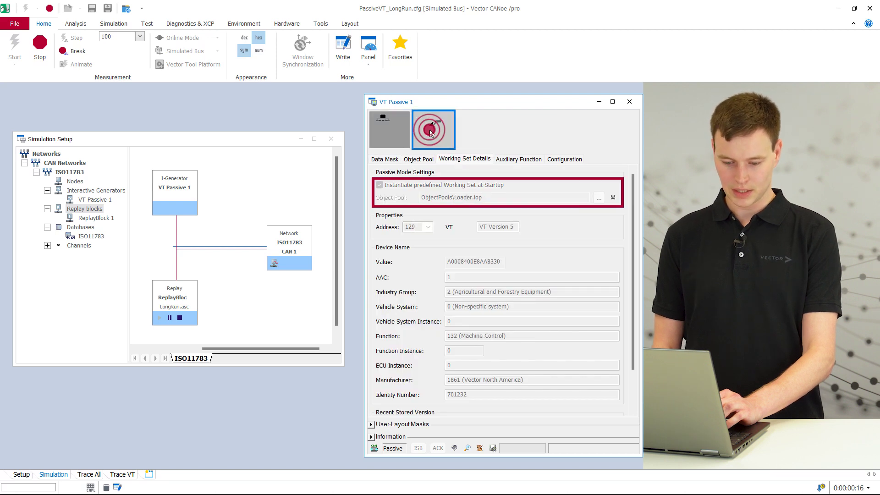
left_click(564, 159)
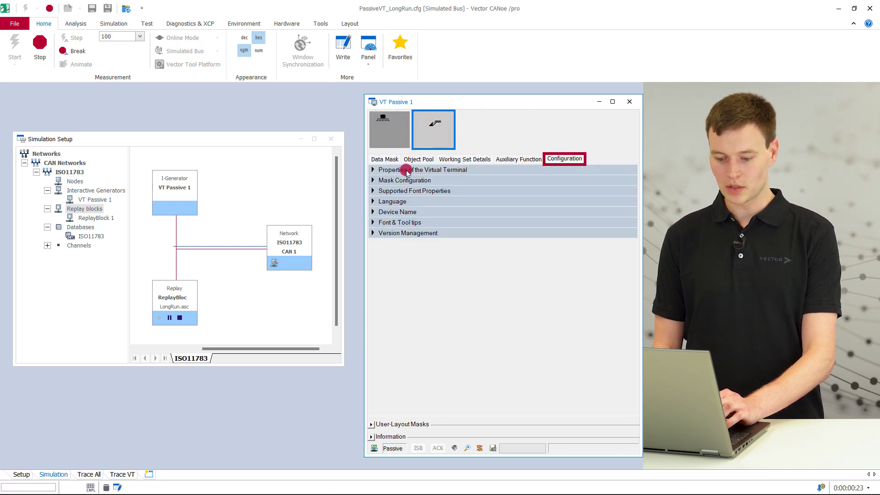
Expand and collapse the VT properties, mask configuration and supported font sections.
left_click(373, 170)
left_click(372, 170)
left_click(374, 181)
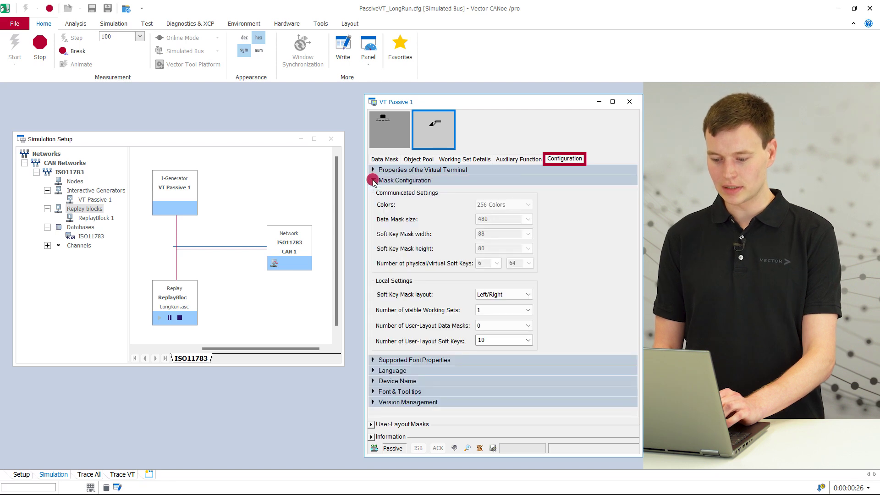
left_click(373, 181)
left_click(373, 191)
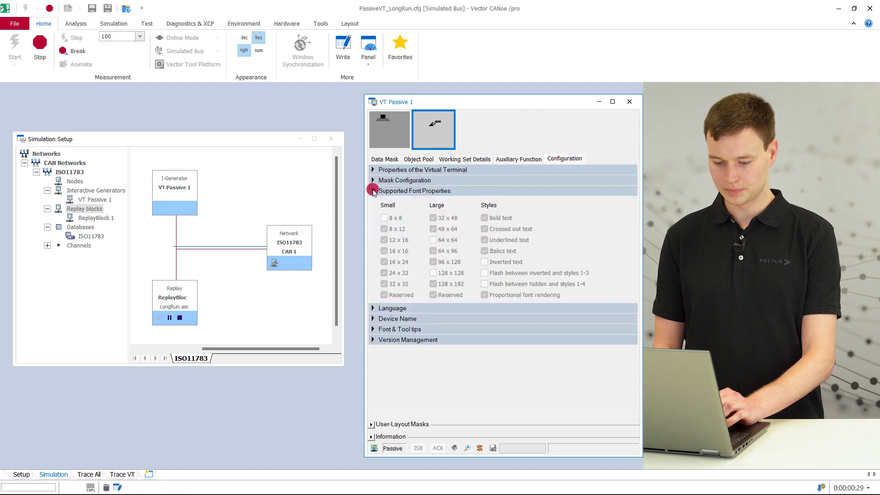
left_click(374, 191)
Inspect the language and device name sections, then view the Sprayer working set's details.
left_click(373, 201)
left_click(373, 202)
left_click(373, 211)
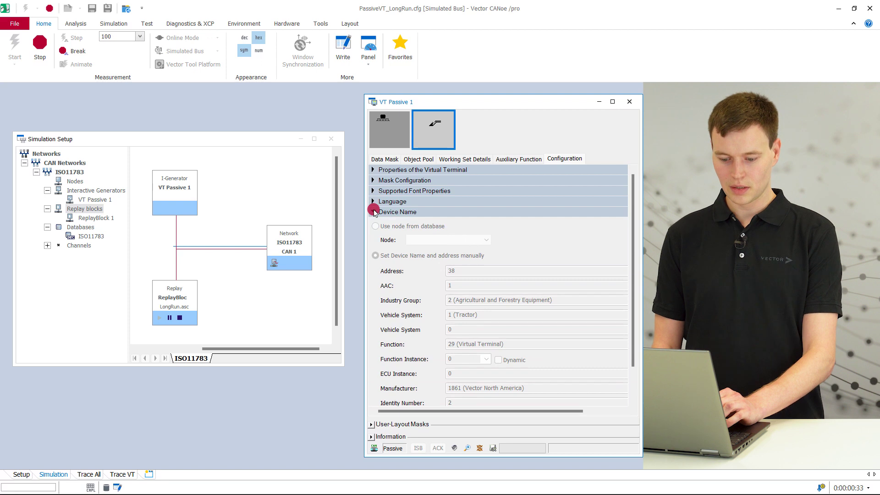
left_click(373, 212)
left_click(464, 159)
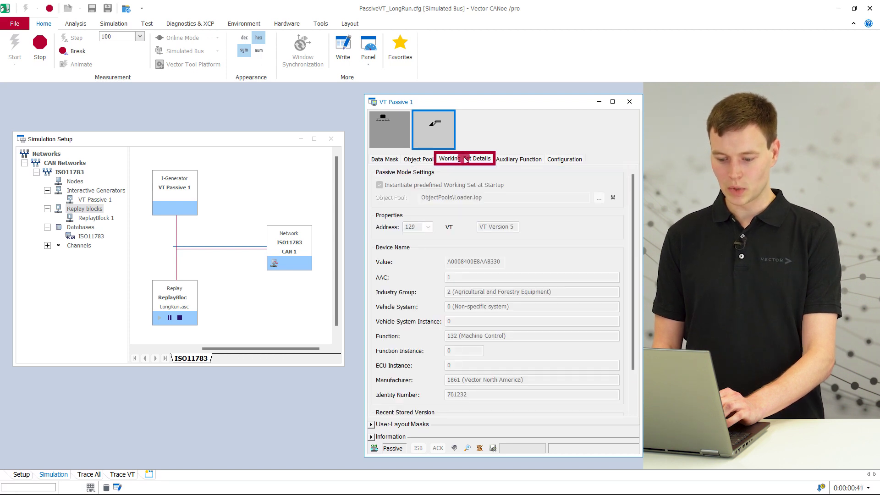
left_click(392, 130)
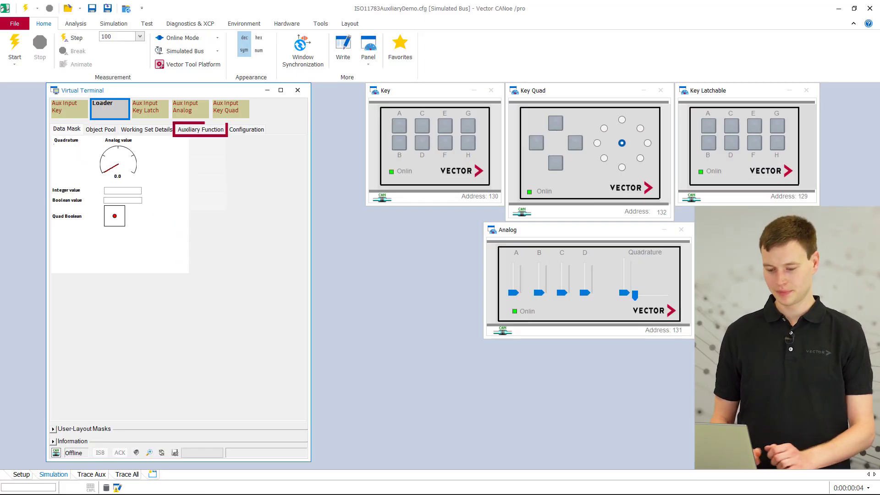
Remove all assignments on the Auxiliary Function tab so no auxiliary functions remain assigned.
left_click(205, 130)
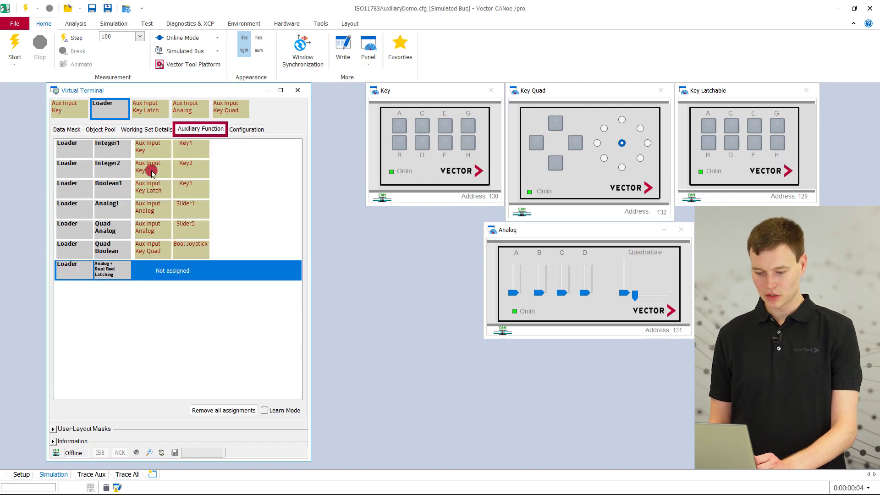
mouse_move(152, 185)
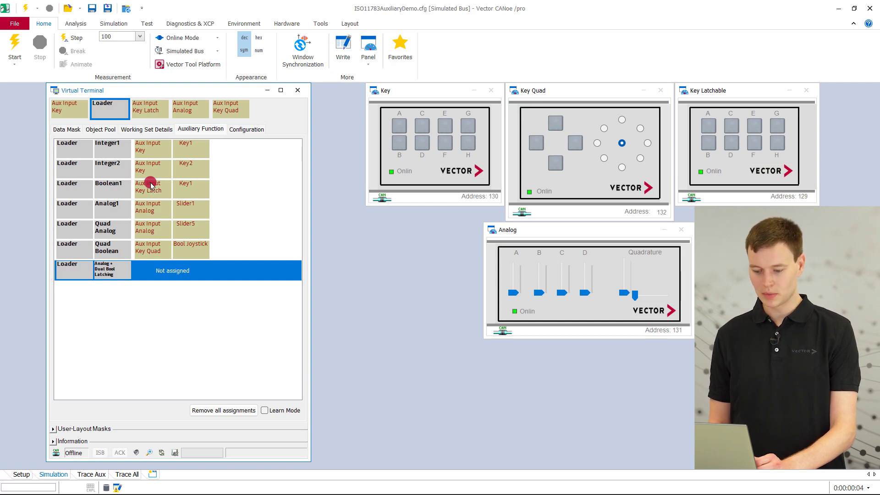
left_click(213, 410)
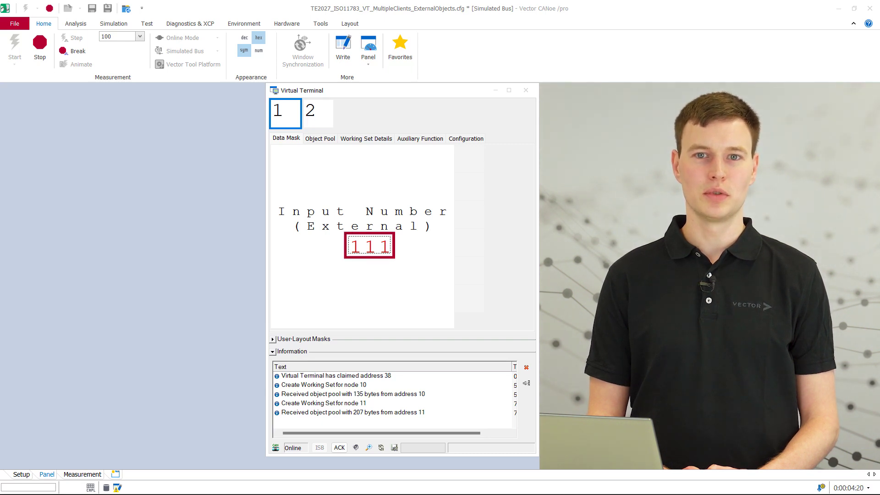
Set the external Input Number to 222 and go to its object in the object pool.
left_click(432, 261)
left_click(377, 249)
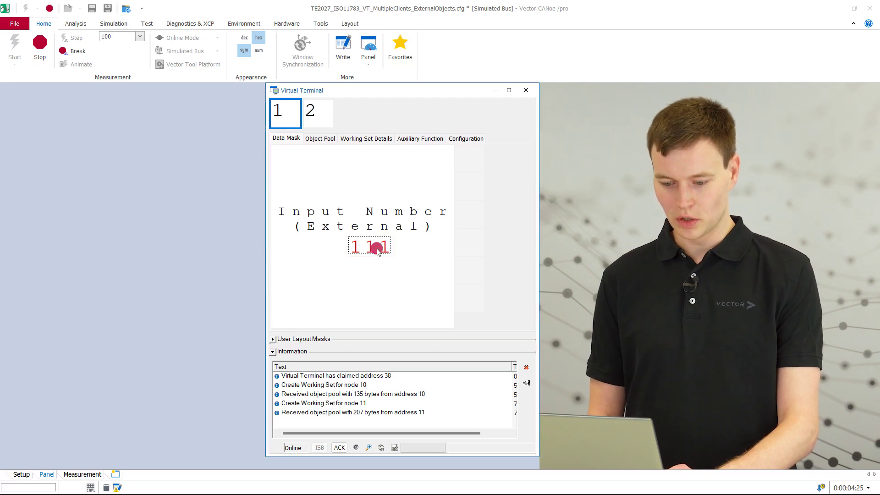
left_click(376, 249)
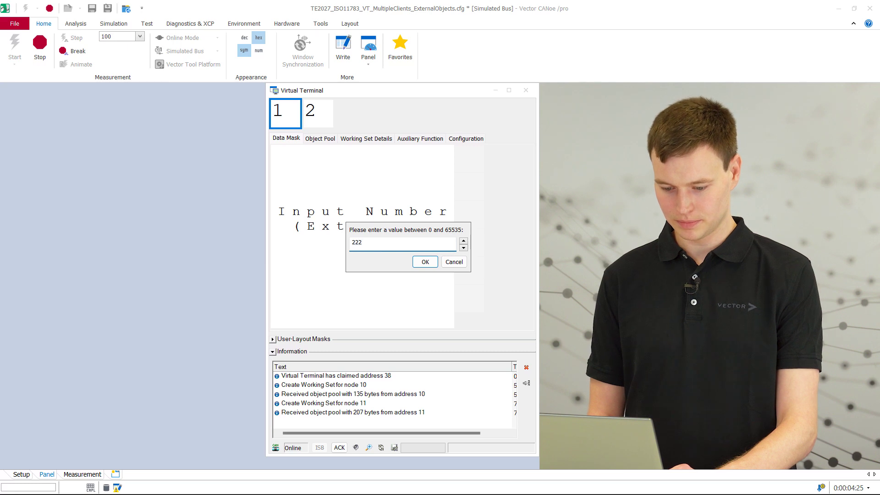
left_click(349, 267)
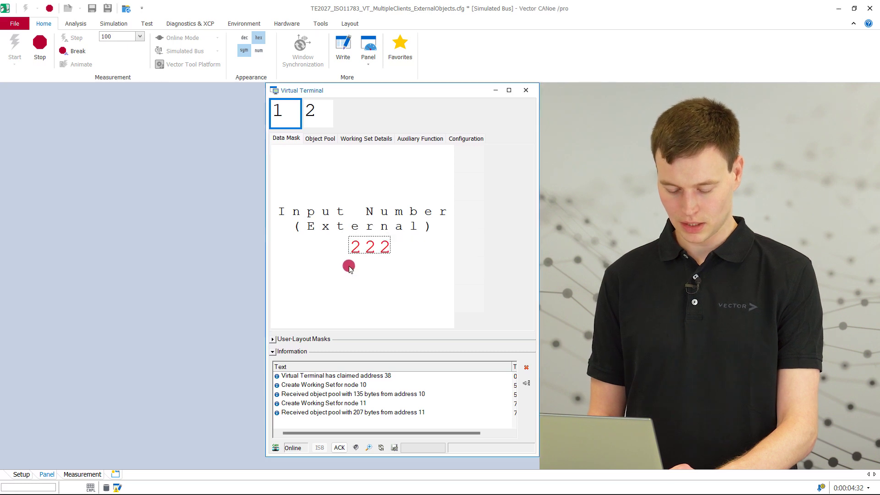
right_click(368, 250)
left_click(391, 272)
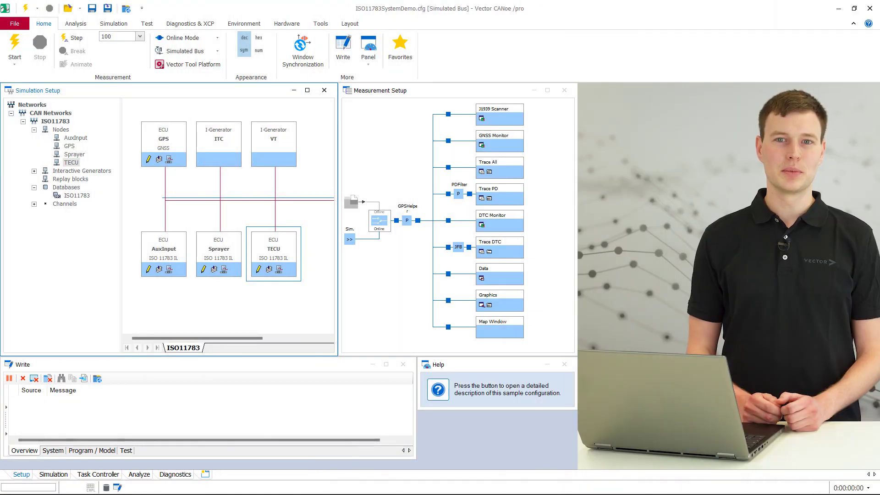
Open the TECU node's IL Configuration full screen with an enlarged signals area.
left_click(267, 254)
right_click(267, 254)
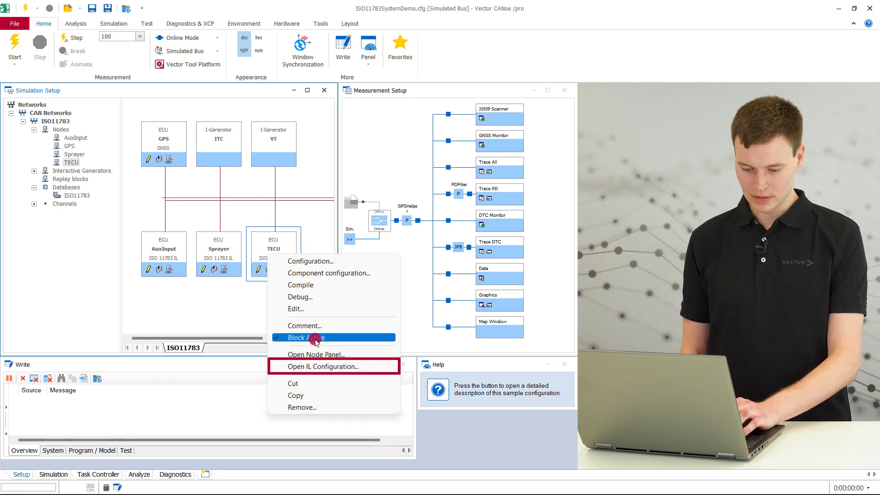
left_click(318, 369)
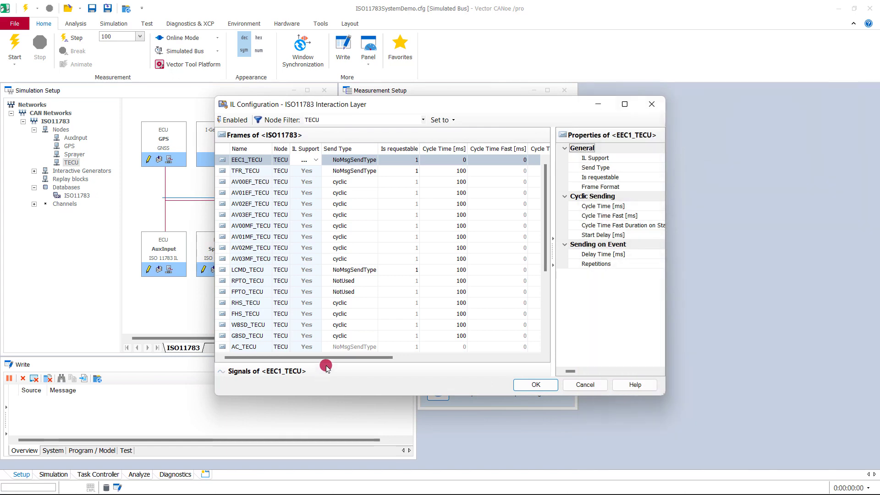
left_click(628, 105)
left_click_drag(379, 424, 380, 383)
Make EEC1_TECU send cyclically with a 300 ms cycle time.
left_click(160, 61)
left_click(157, 60)
left_click(170, 81)
left_click(153, 70)
left_click(240, 61)
type("300")
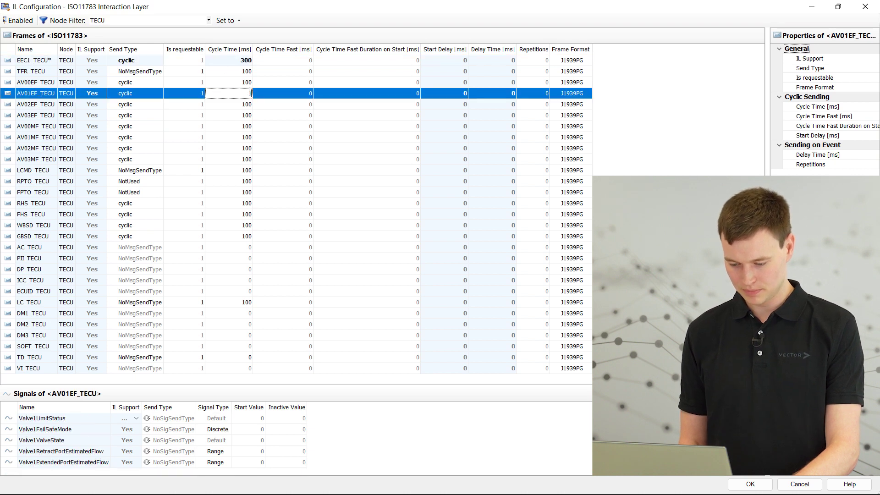
Set RPTO_TECU to IfActive and open the RearPTOModeRqStatus signal's send type choices.
left_click(156, 181)
left_click(165, 222)
left_click(209, 432)
left_click(192, 429)
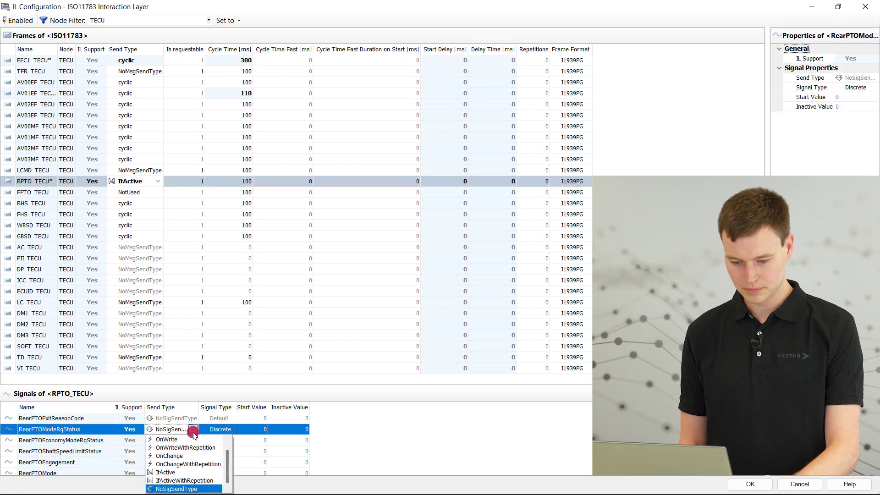